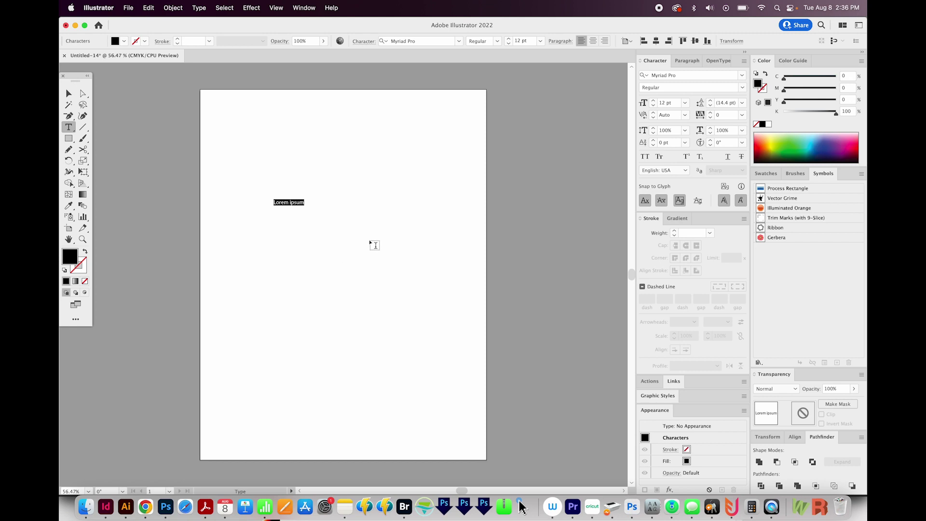
Type Hello, scale it up to a large headline, and move it slightly up and left
{"action": "type", "text": "Hello"}
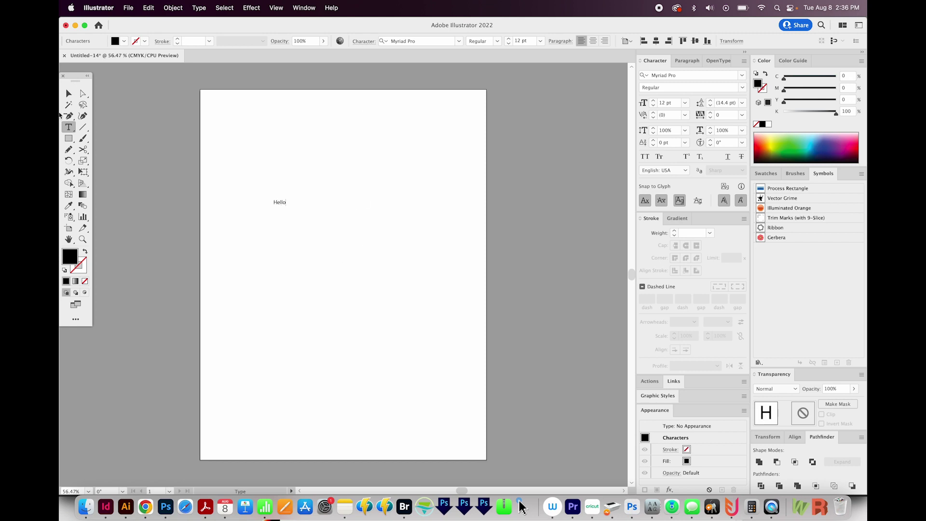
{"action": "left_click", "coordinate": [68, 93]}
{"action": "left_click_drag", "start_coordinate": [286, 206], "coordinate": [427, 302]}
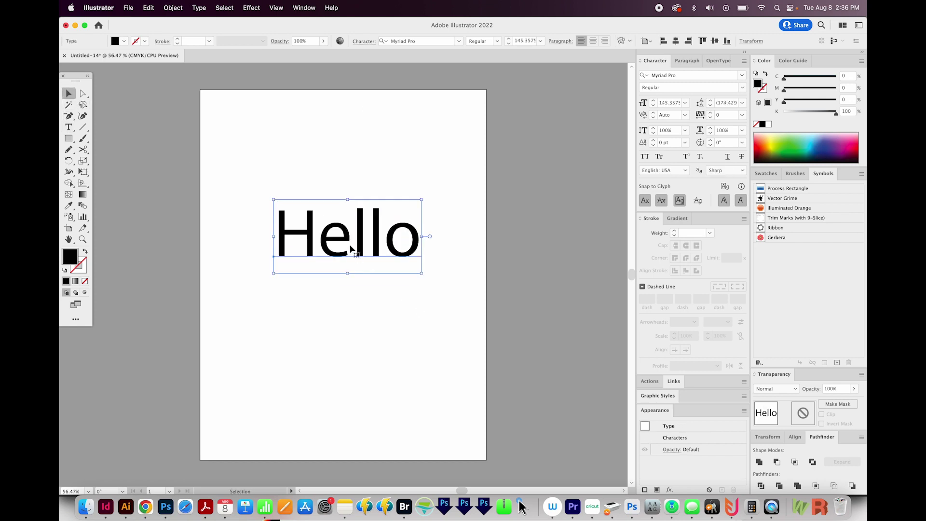
{"action": "left_click_drag", "start_coordinate": [352, 249], "coordinate": [346, 227]}
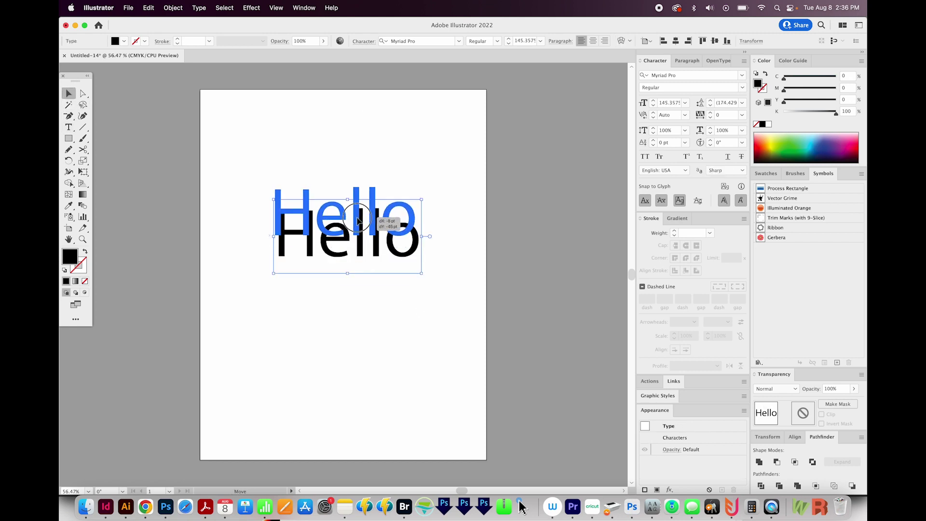
Set Hello in DTC Marker Brush and swap fill and stroke so it is outlined
{"action": "left_click", "coordinate": [695, 75]}
{"action": "type", "text": "DTC Marker"}
{"action": "key", "text": "Return"}
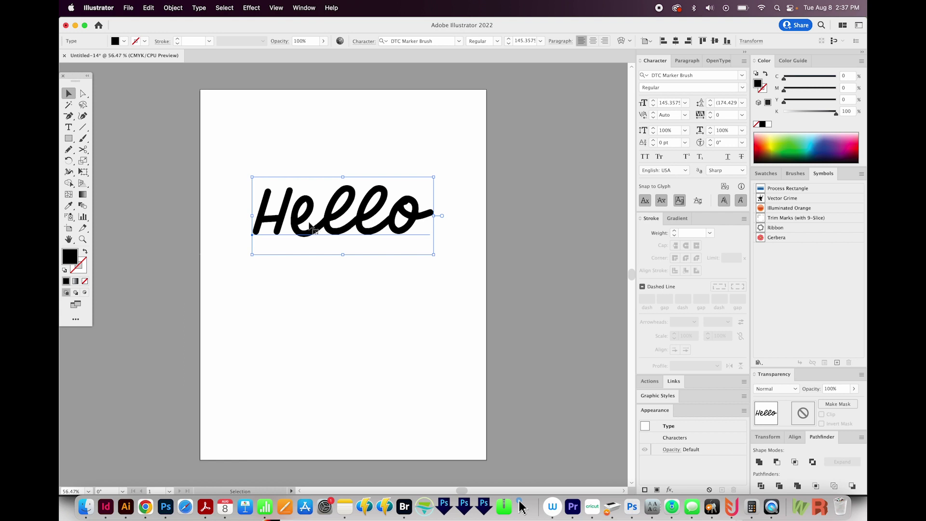
{"action": "key", "text": "shift+x"}
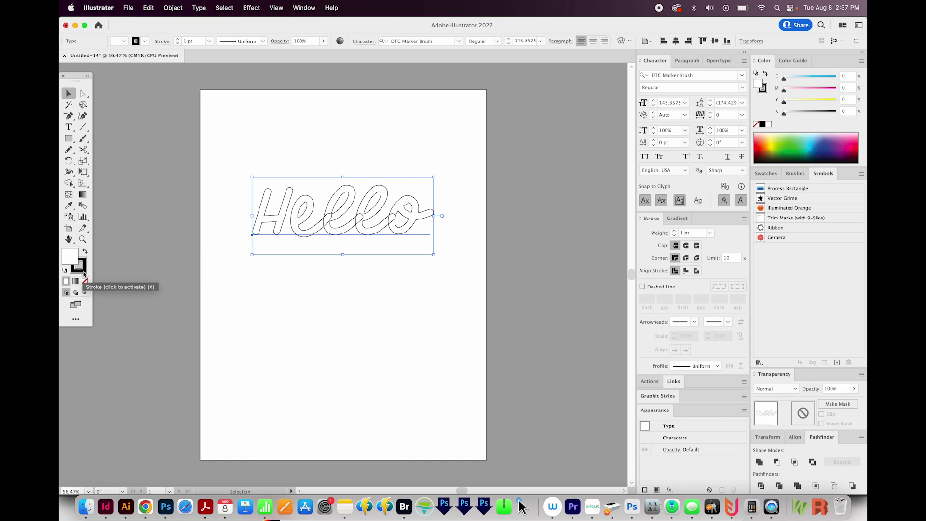
Zoom in on the lettering and set the outline weight to 3 pt
{"action": "key", "text": "z"}
{"action": "left_click_drag", "start_coordinate": [484, 144], "coordinate": [195, 319]}
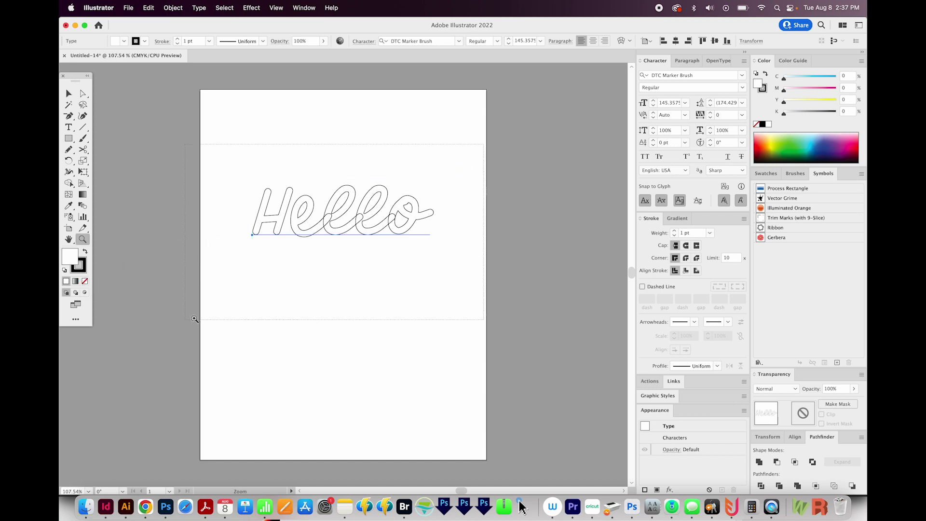
{"action": "key", "text": "v"}
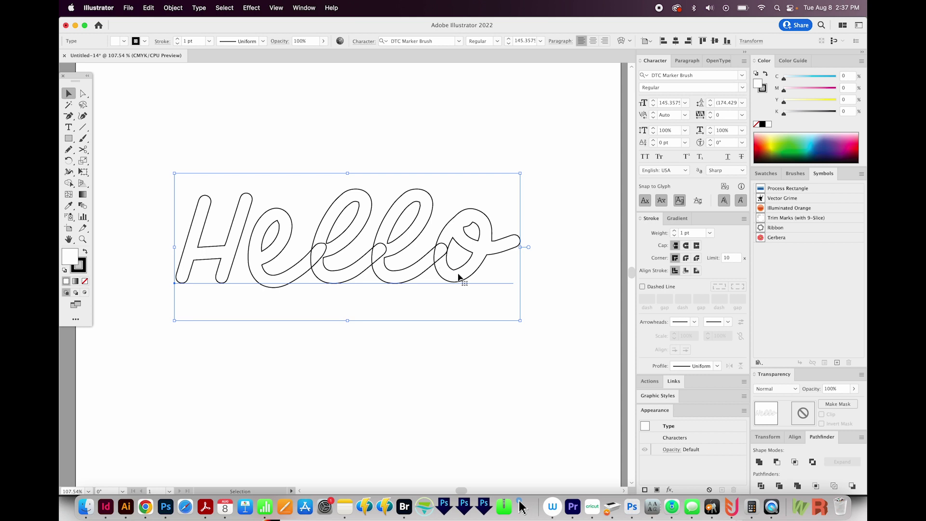
{"action": "left_click", "coordinate": [675, 230]}
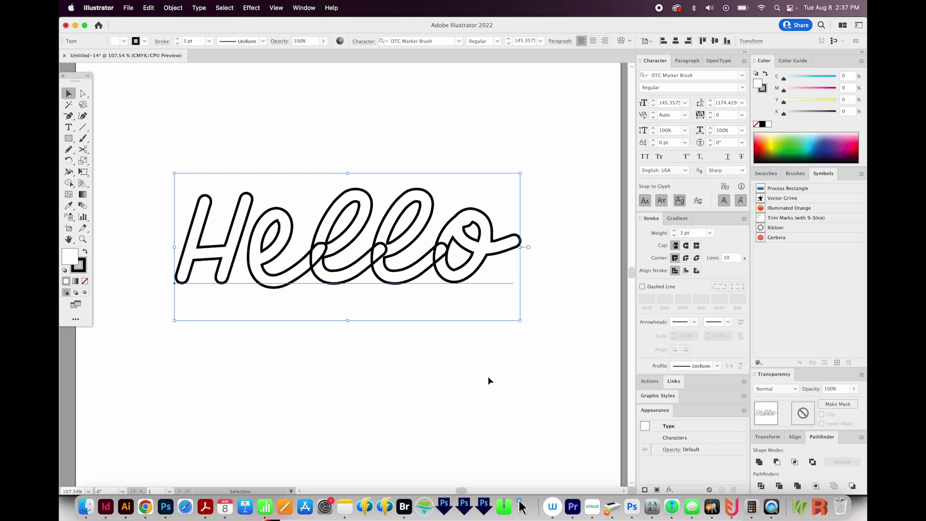
{"action": "key", "text": "super+1"}
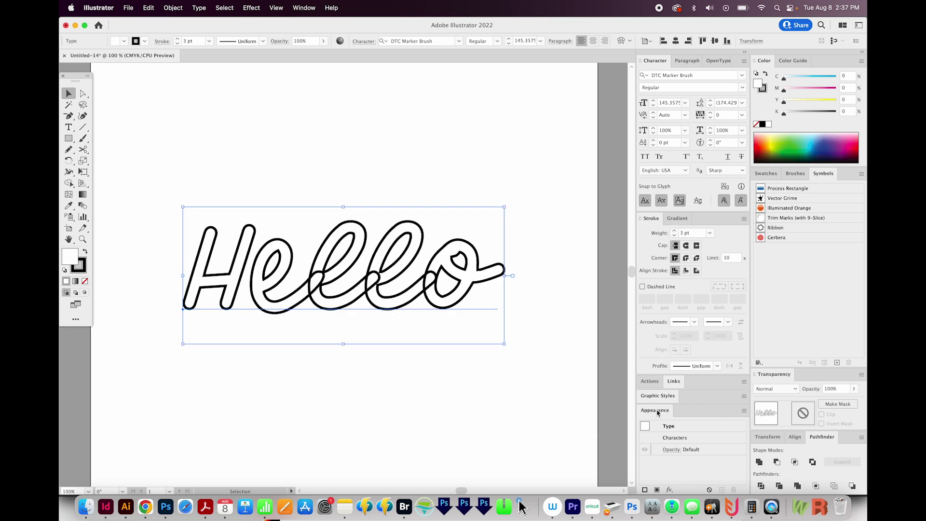
Float the Appearance panel and expand its Characters entry
{"action": "left_click_drag", "start_coordinate": [648, 411], "coordinate": [550, 215]}
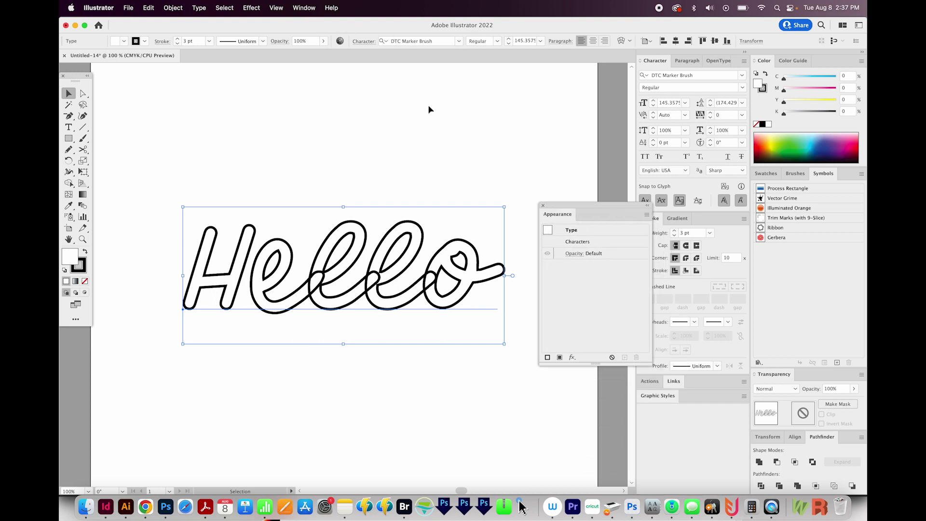
{"action": "left_click", "coordinate": [606, 243]}
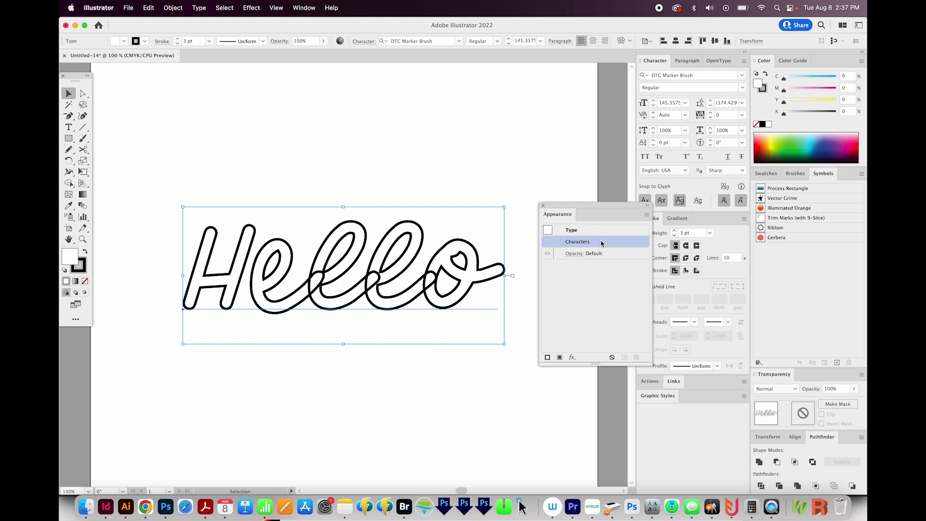
{"action": "double_click", "coordinate": [603, 243]}
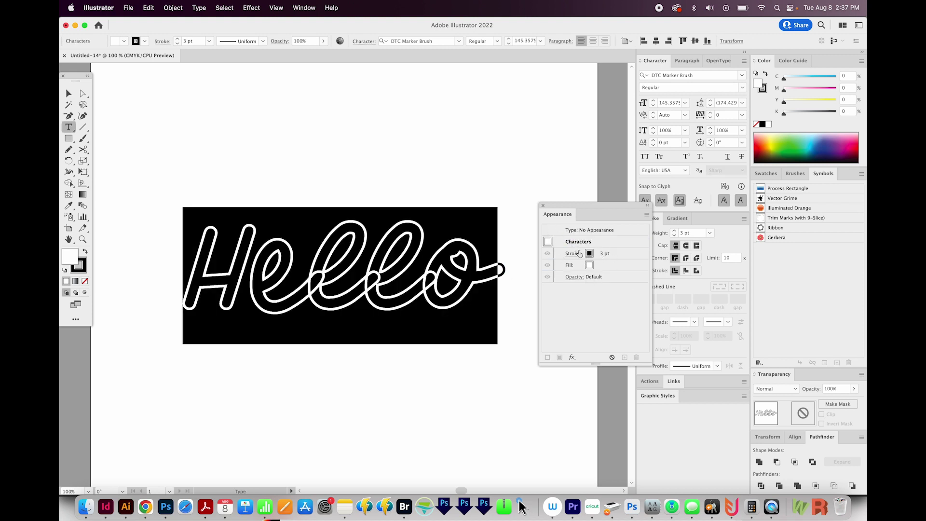
Try to reorder the character-level stroke, then stop editing the text with Esc
{"action": "left_click_drag", "start_coordinate": [614, 257], "coordinate": [615, 276]}
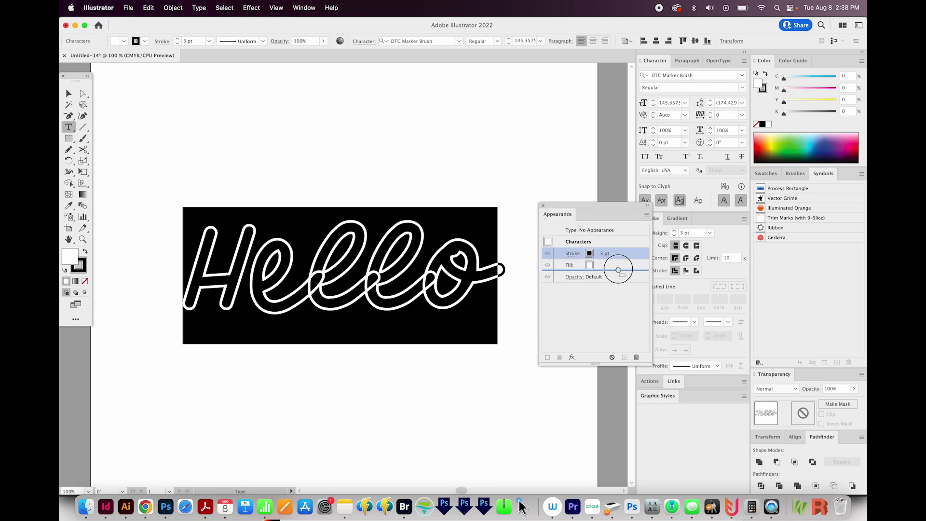
{"action": "left_click_drag", "start_coordinate": [618, 255], "coordinate": [617, 256]}
{"action": "left_click", "coordinate": [628, 256]}
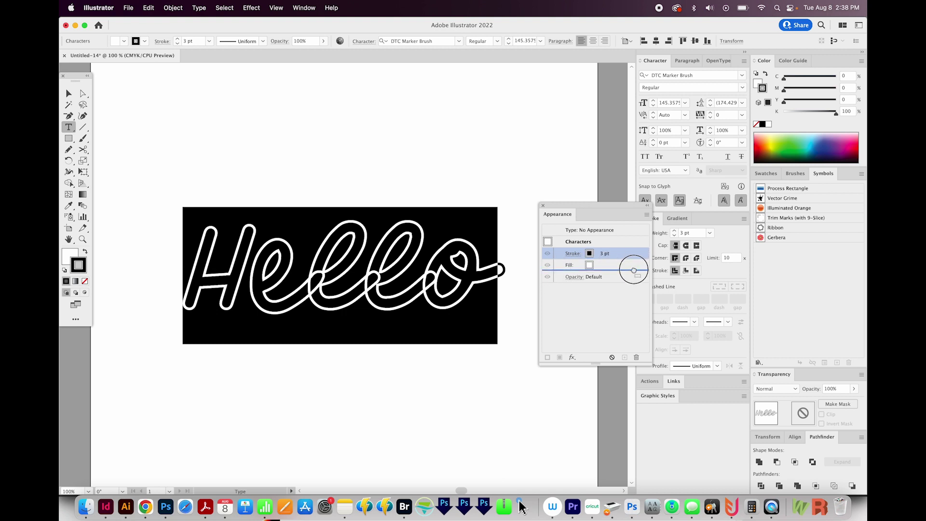
{"action": "key", "text": "Escape"}
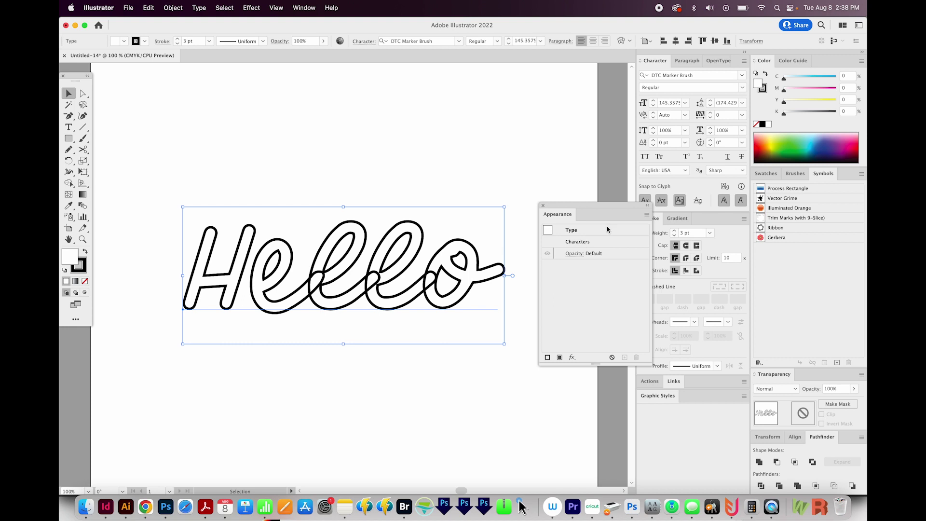
Delete the character-level stroke and fill, returning to the type object's appearance
{"action": "double_click", "coordinate": [590, 242]}
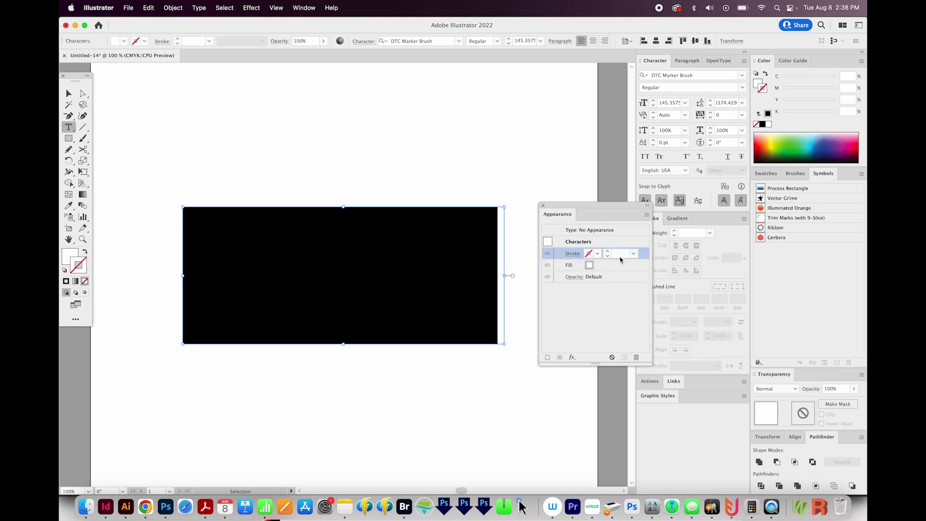
{"action": "left_click", "coordinate": [621, 260]}
{"action": "left_click", "coordinate": [636, 357]}
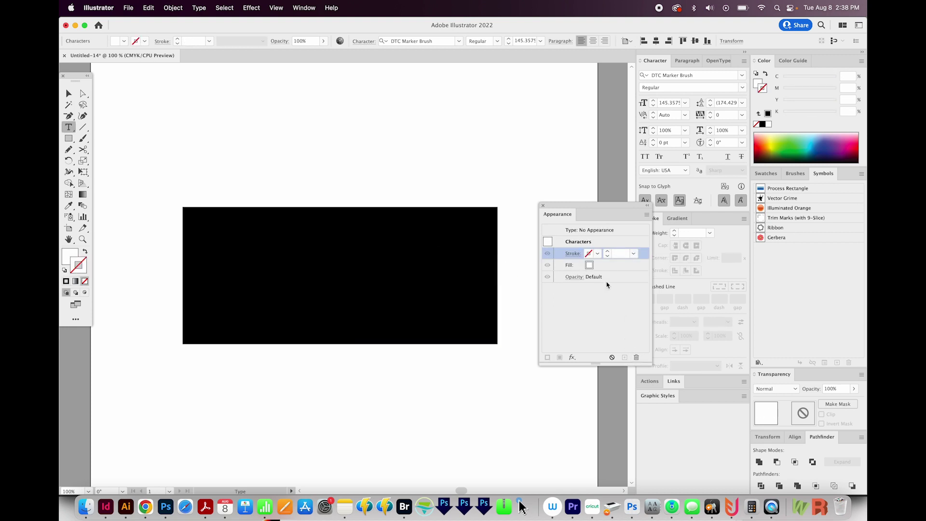
{"action": "left_click", "coordinate": [612, 265]}
{"action": "left_click", "coordinate": [636, 357]}
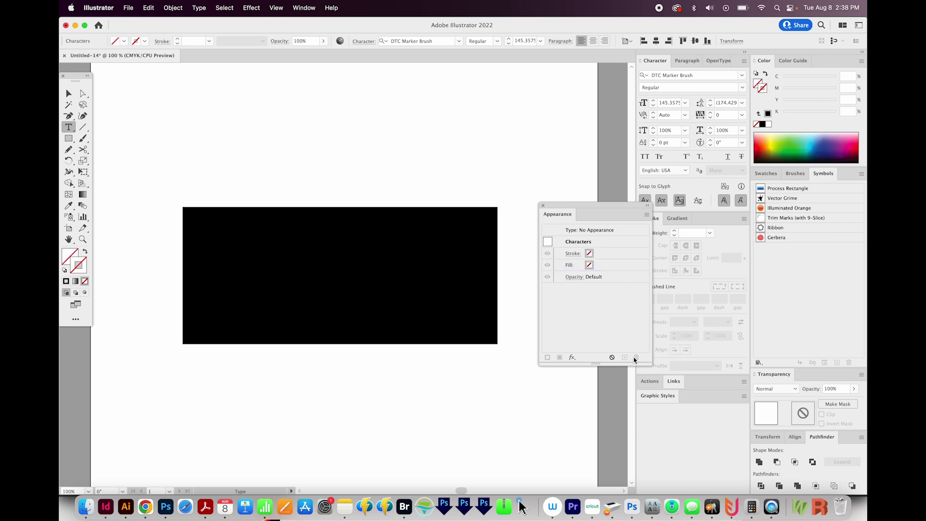
{"action": "left_click", "coordinate": [579, 231]}
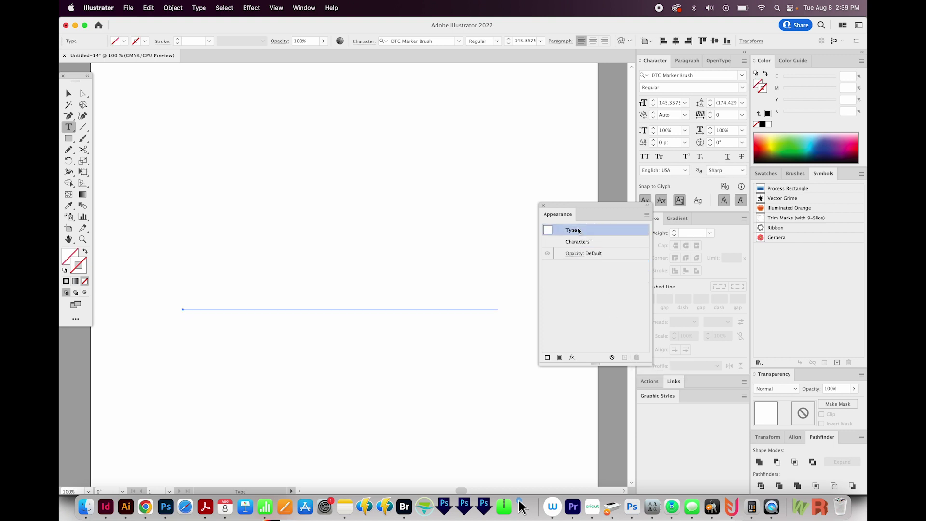
Add a new pink fill and a black 3 pt stroke to Hello
{"action": "left_click", "coordinate": [646, 214]}
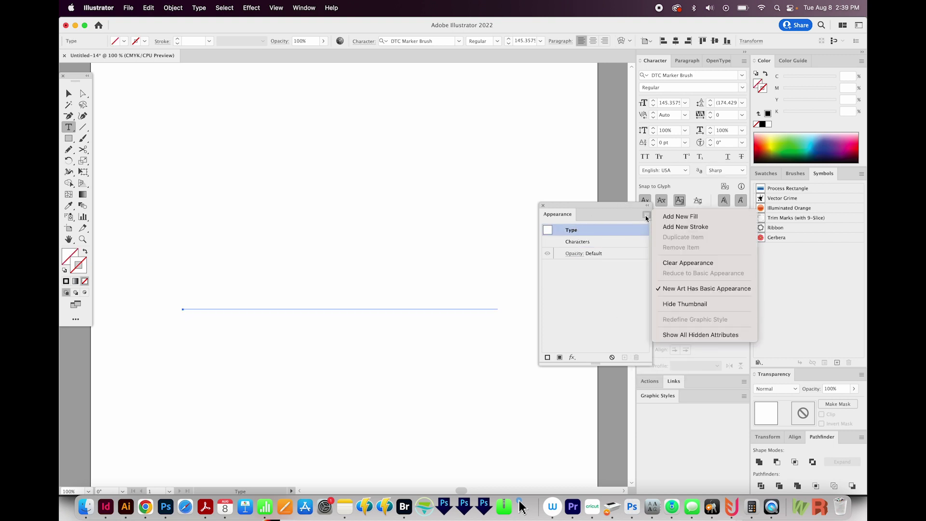
{"action": "left_click", "coordinate": [670, 218]}
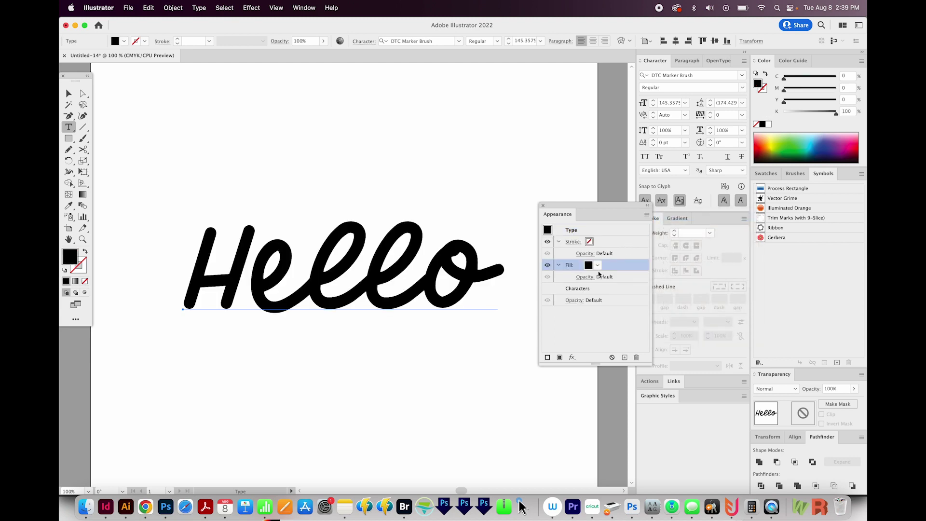
{"action": "left_click", "coordinate": [849, 138]}
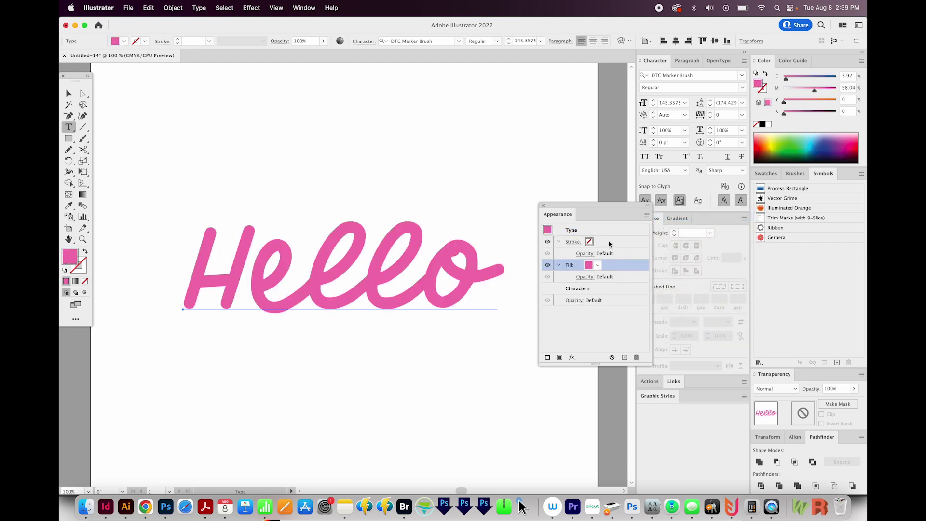
{"action": "left_click", "coordinate": [611, 244]}
{"action": "left_click", "coordinate": [763, 124]}
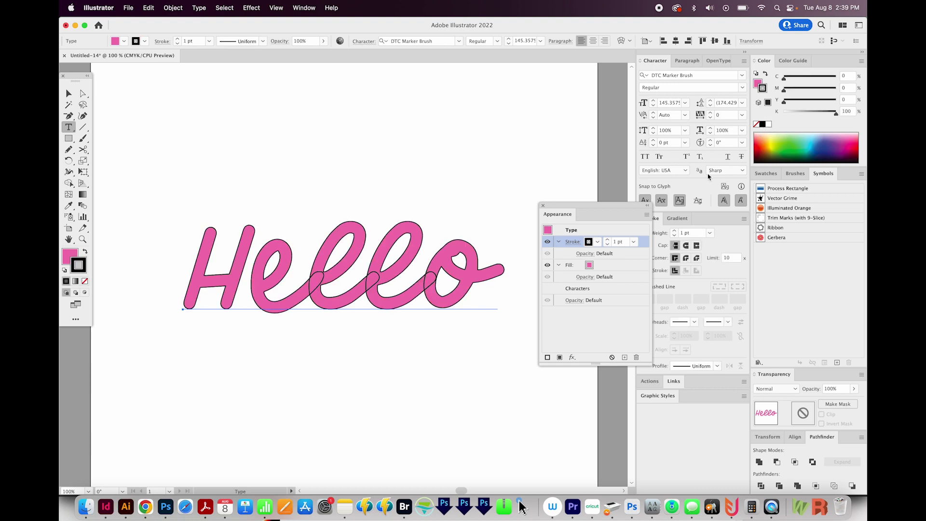
{"action": "left_click", "coordinate": [607, 240]}
{"action": "left_click", "coordinate": [607, 240]}
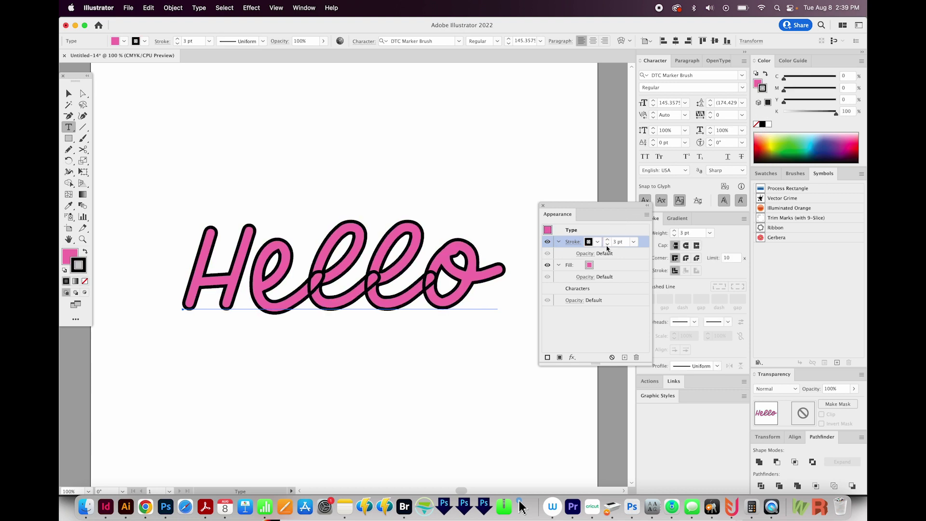
{"action": "left_click", "coordinate": [607, 245]}
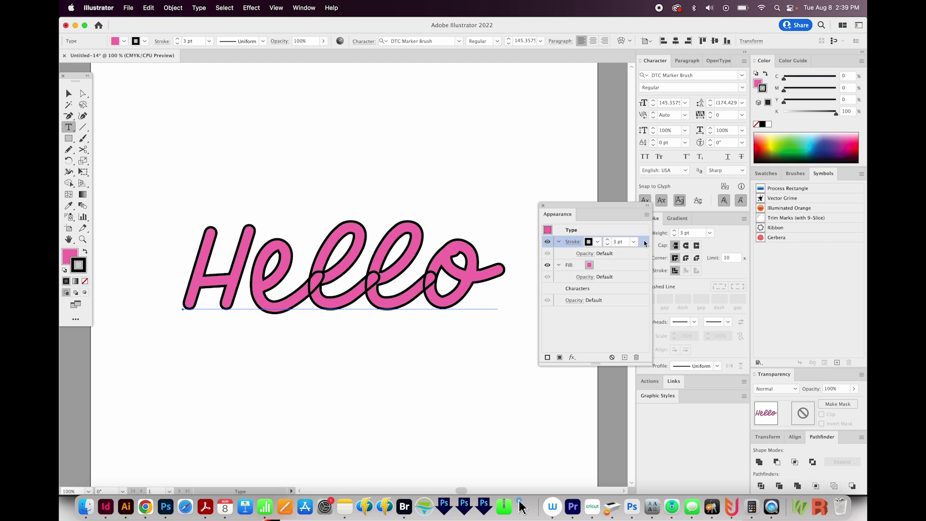
Move Hello's stroke below the pink fill and raise its weight to 8 pt
{"action": "left_click_drag", "start_coordinate": [647, 244], "coordinate": [639, 284]}
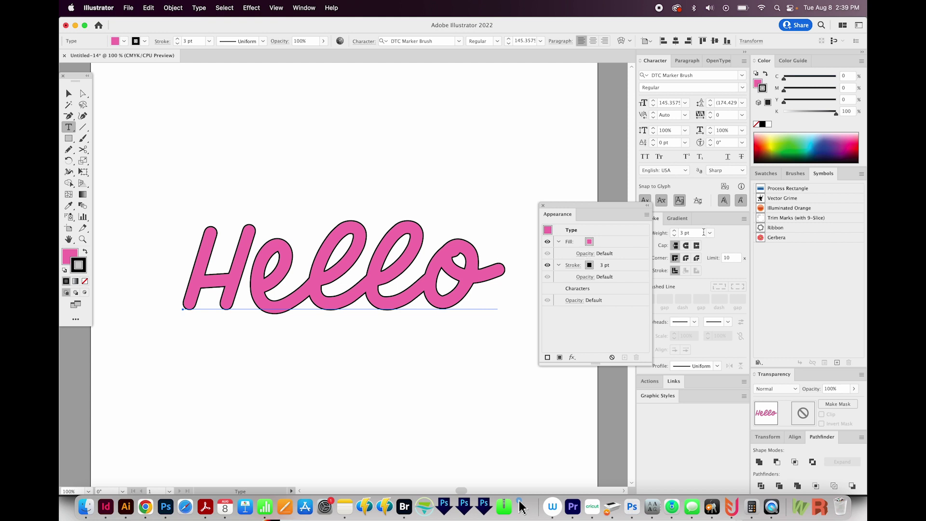
{"action": "left_click", "coordinate": [675, 230]}
{"action": "left_click", "coordinate": [675, 231]}
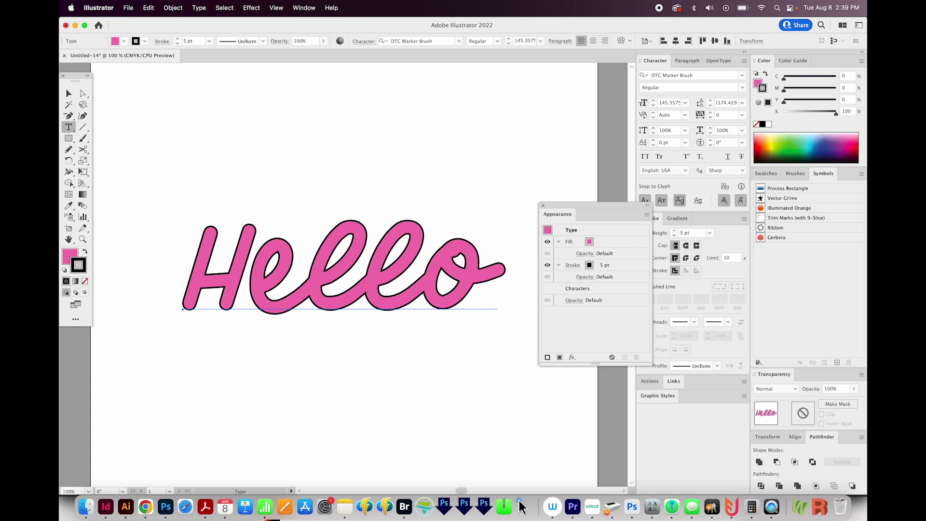
{"action": "left_click", "coordinate": [675, 230]}
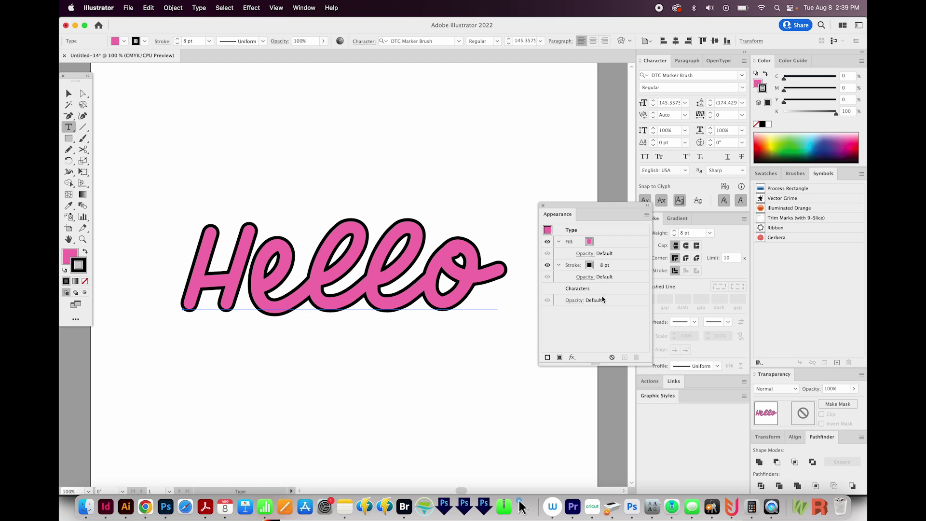
{"action": "left_click", "coordinate": [617, 265]}
Move the stroke back above the fill and set its weight to 4 pt
{"action": "left_click_drag", "start_coordinate": [619, 269], "coordinate": [618, 239]}
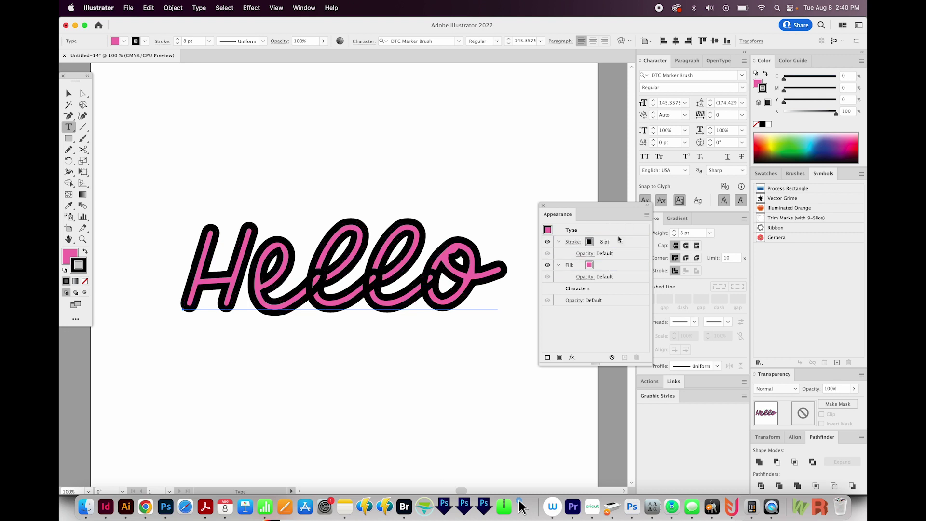
{"action": "left_click", "coordinate": [621, 244]}
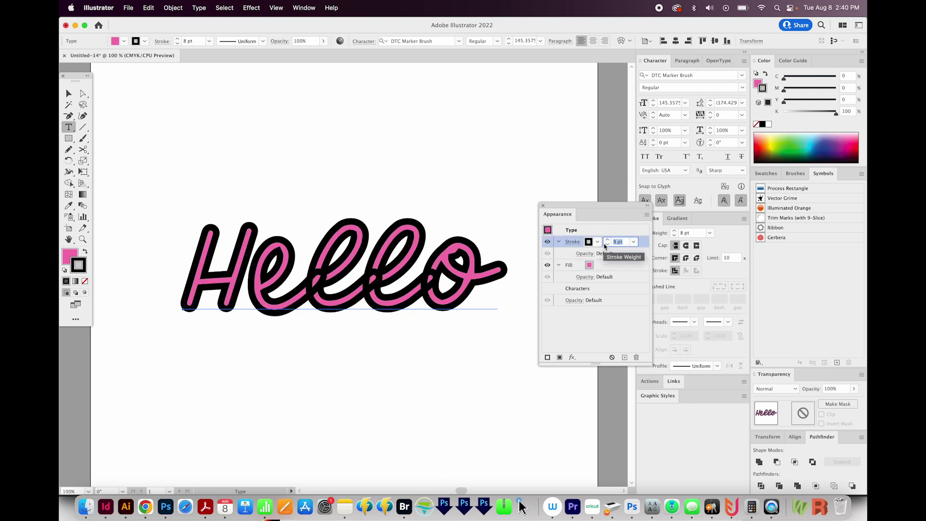
{"action": "type", "text": "4"}
{"action": "key", "text": "Return"}
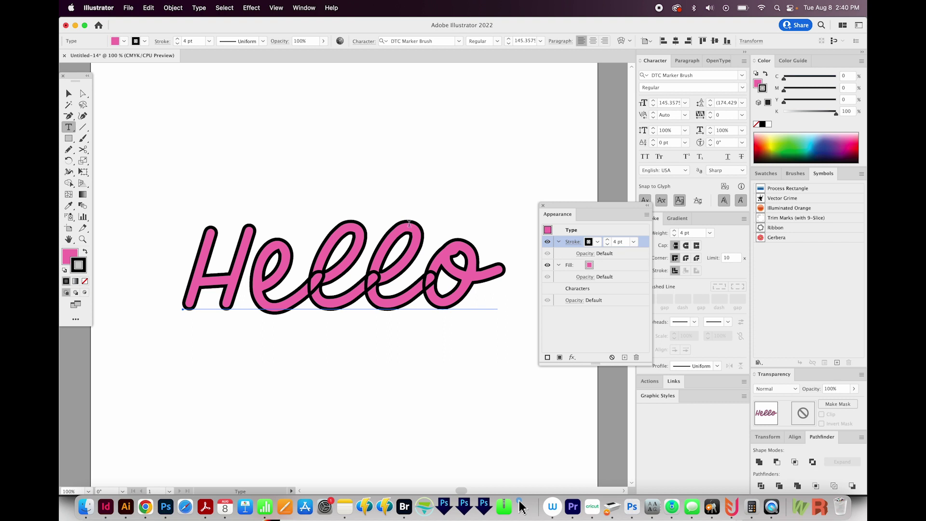
Zoom in on a Hello loop to check the outline, then zoom back out
{"action": "key", "text": "z"}
{"action": "left_click_drag", "start_coordinate": [397, 235], "coordinate": [268, 319]}
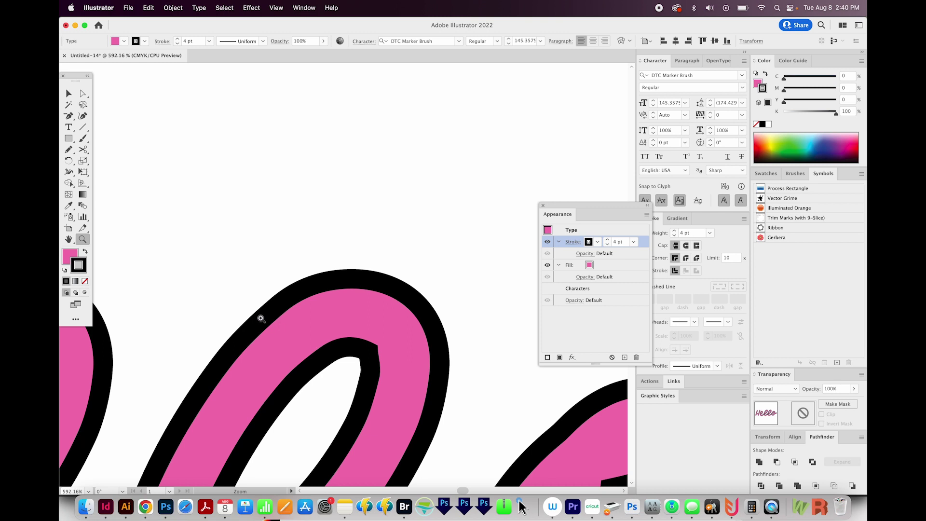
{"action": "key", "text": "v"}
{"action": "key", "text": "ctrl+1"}
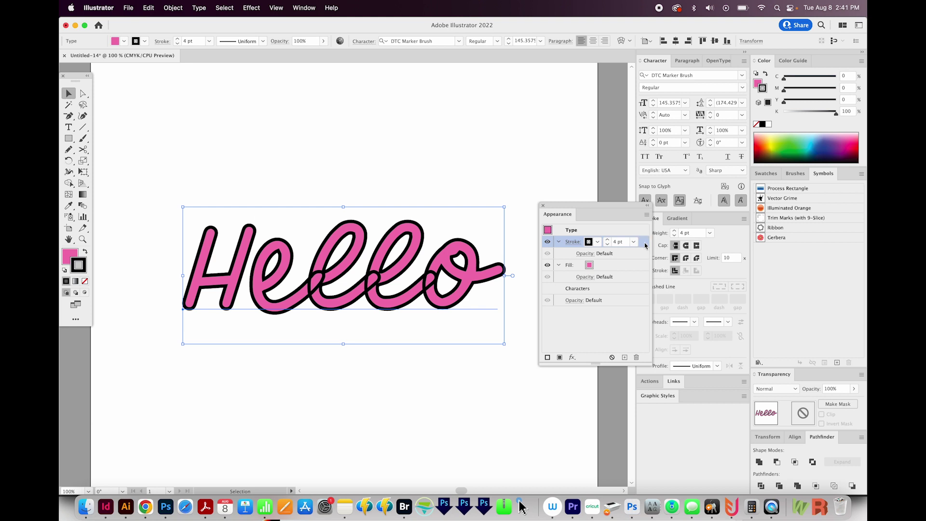
Apply a Pathfinder > Add effect to Hello's stroke from the fx menu
{"action": "left_click", "coordinate": [572, 357]}
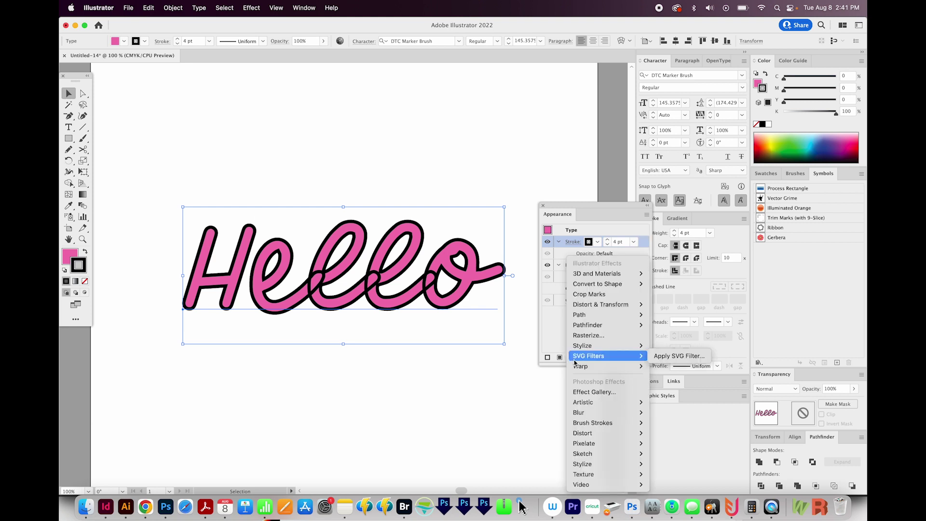
{"action": "mouse_move", "coordinate": [588, 326]}
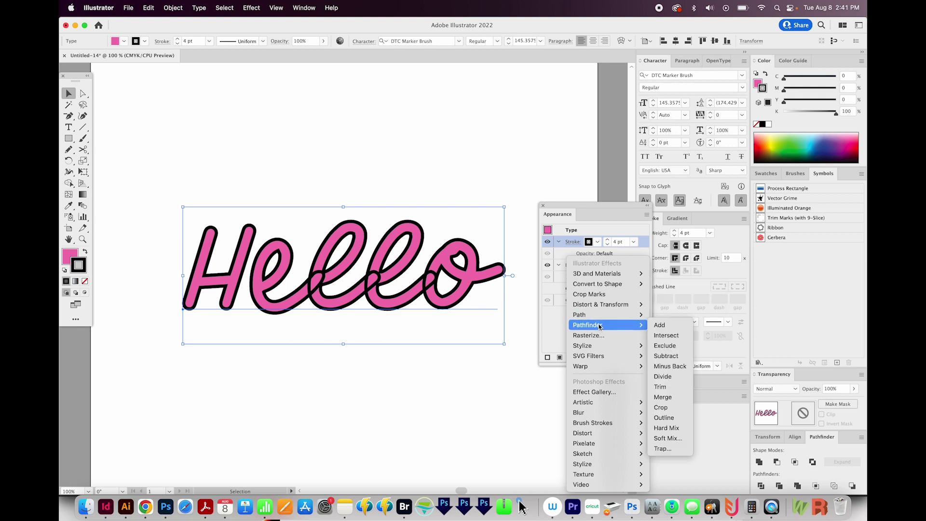
{"action": "left_click", "coordinate": [689, 326]}
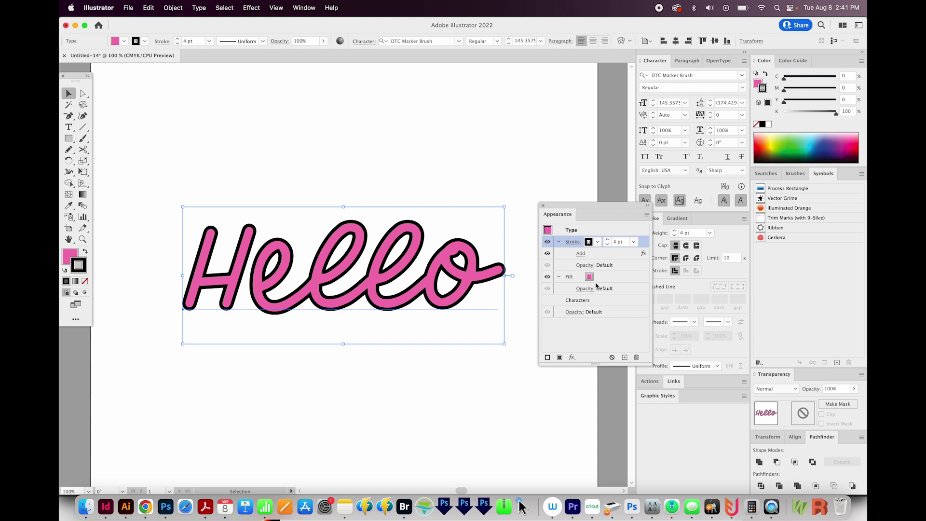
{"action": "left_click", "coordinate": [560, 300]}
{"action": "key", "text": "z"}
{"action": "left_click_drag", "start_coordinate": [182, 208], "coordinate": [374, 311]}
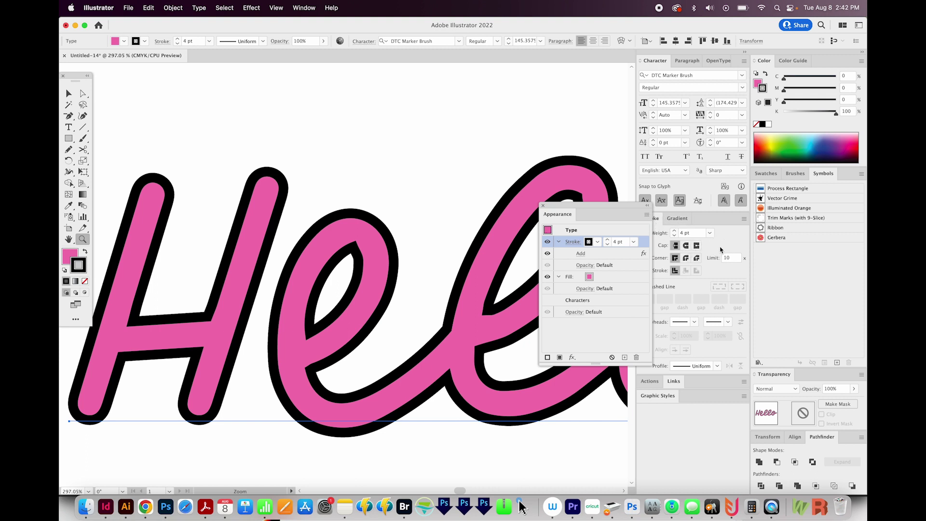
Set Hello's outline to Round Cap and Round Join
{"action": "left_click_drag", "start_coordinate": [622, 205], "coordinate": [601, 220]}
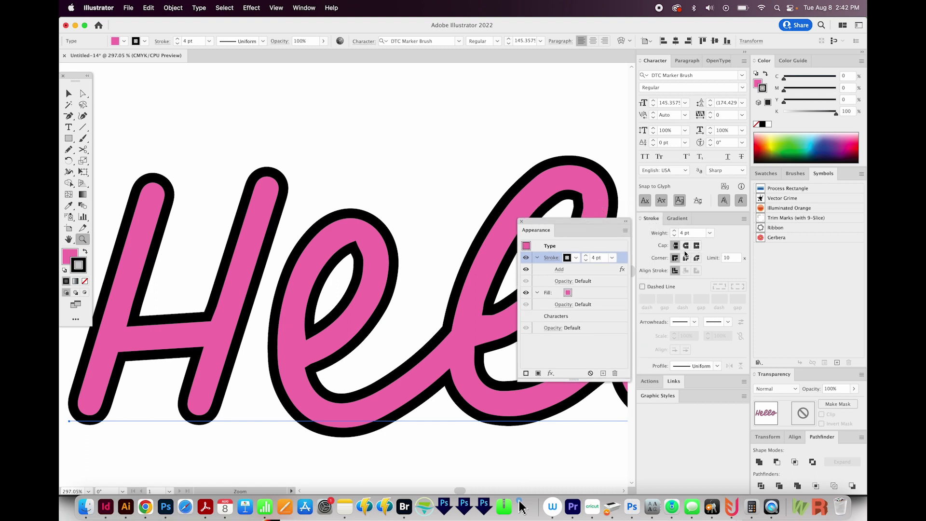
{"action": "left_click", "coordinate": [687, 245]}
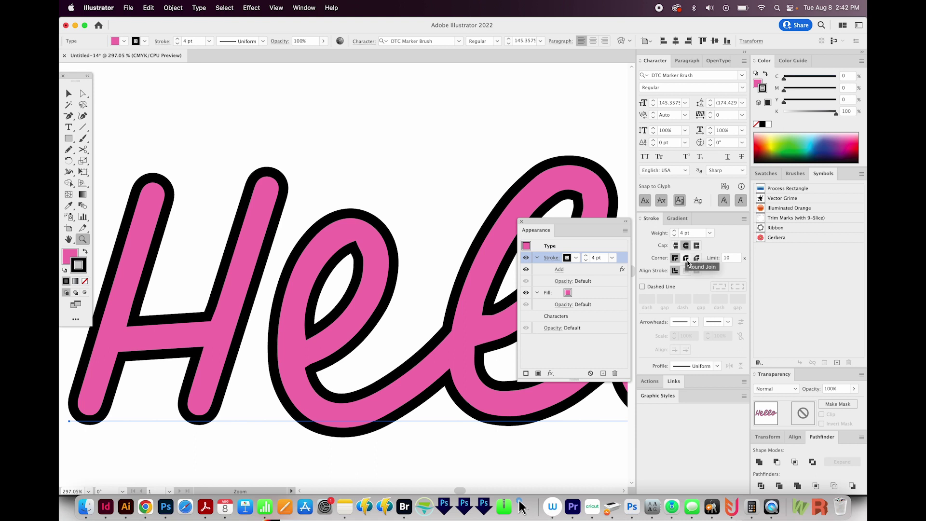
{"action": "left_click", "coordinate": [687, 259]}
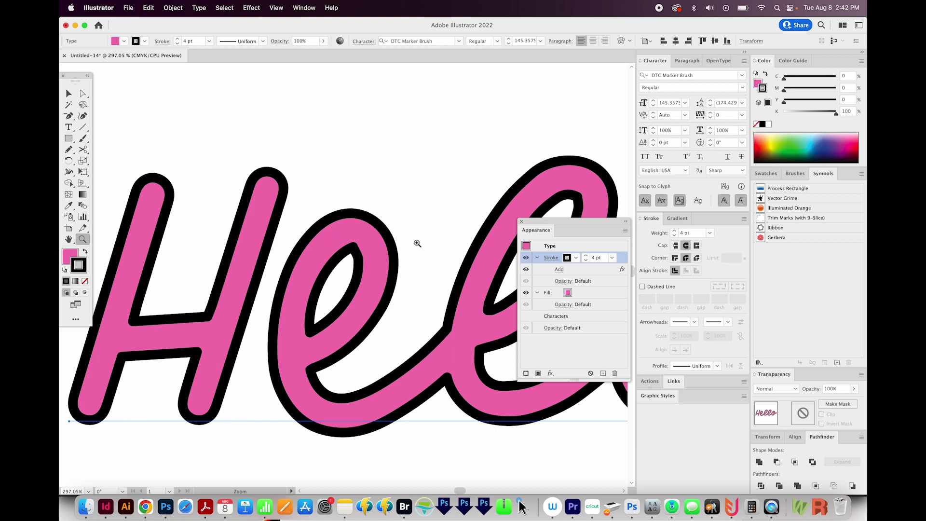